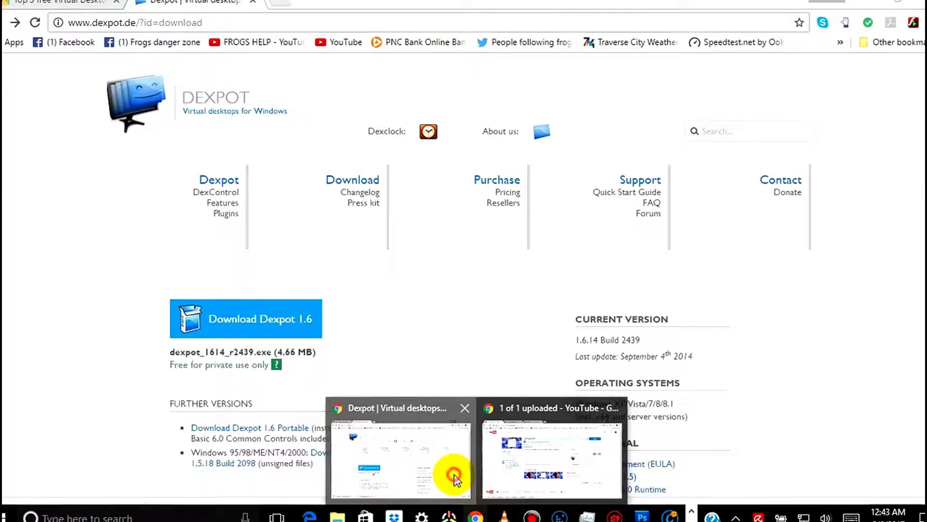
- Download the Dexpot 1.6 installer and show it in the Downloads folder
left_click(453, 467)
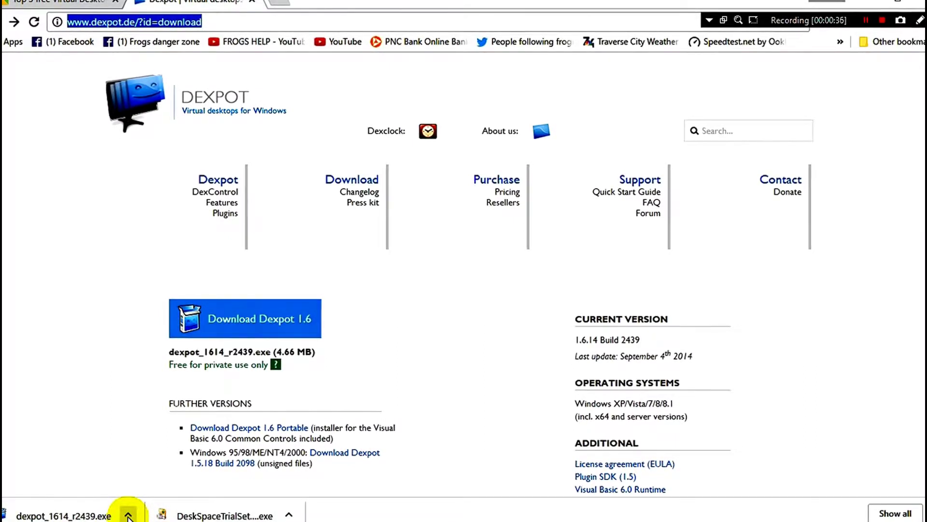
left_click(127, 516)
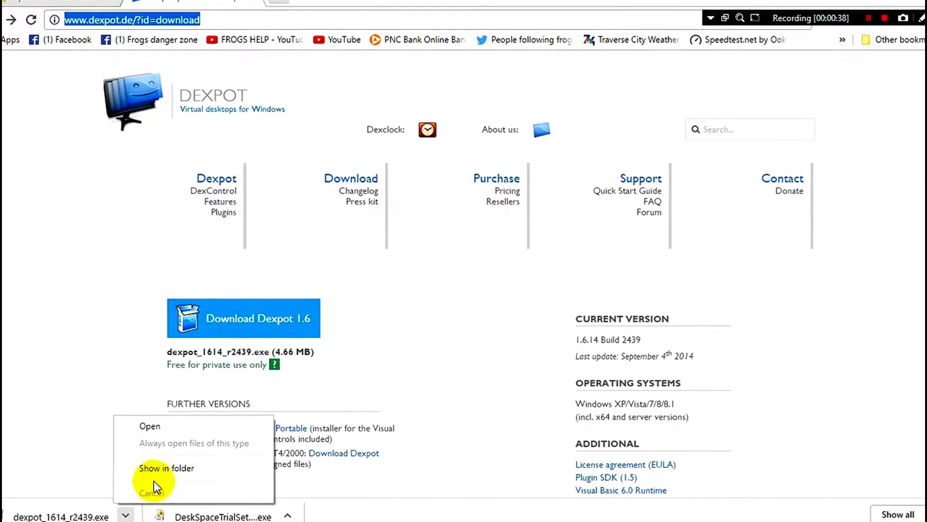
left_click(160, 467)
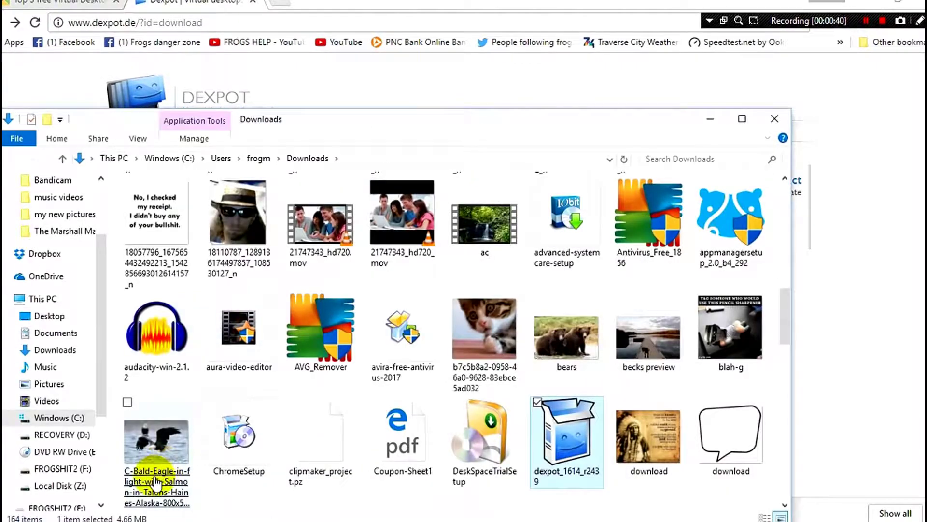
- Install Dexpot 1.6 in English for private use in the default folder, launch it and minimise Chrome
double_click(570, 446)
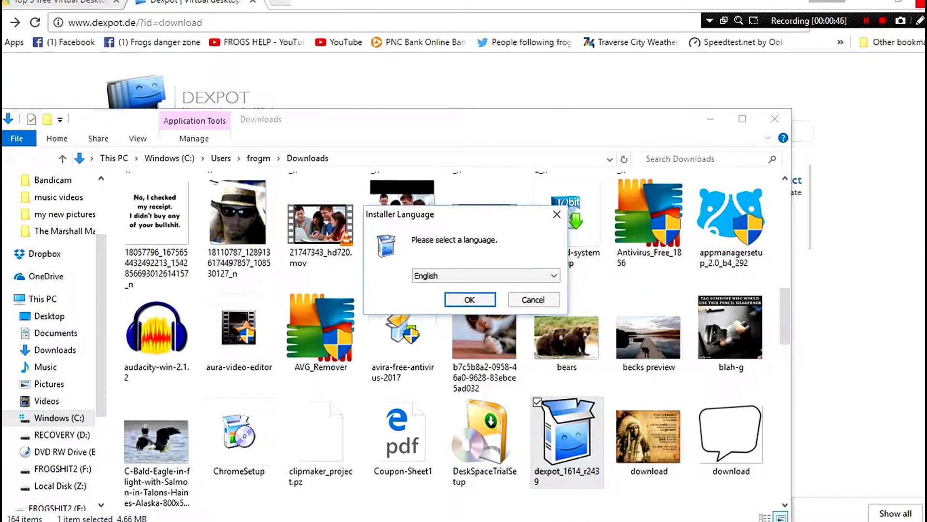
left_click(480, 304)
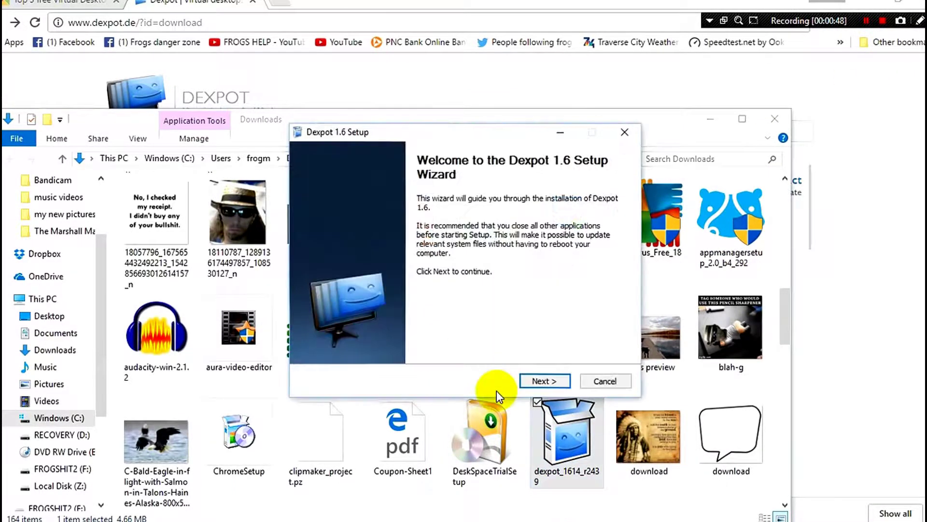
left_click(537, 381)
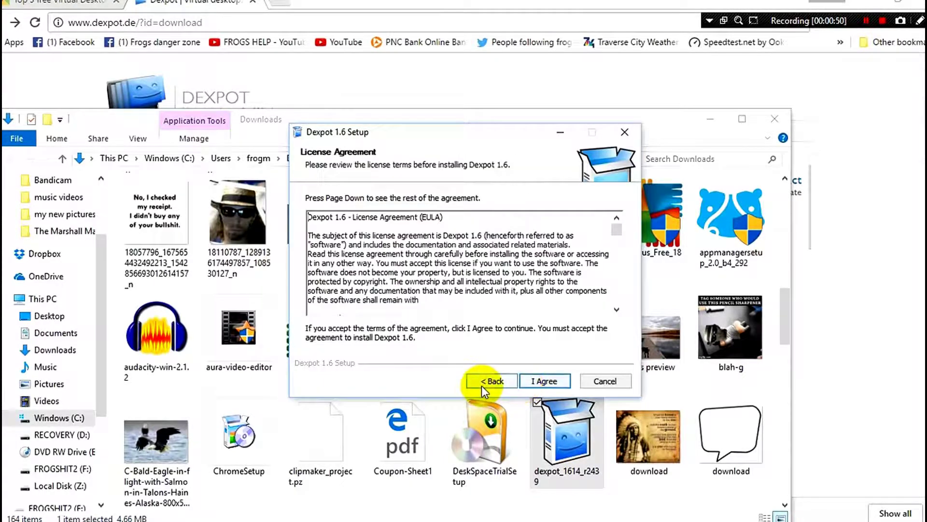
left_click(537, 382)
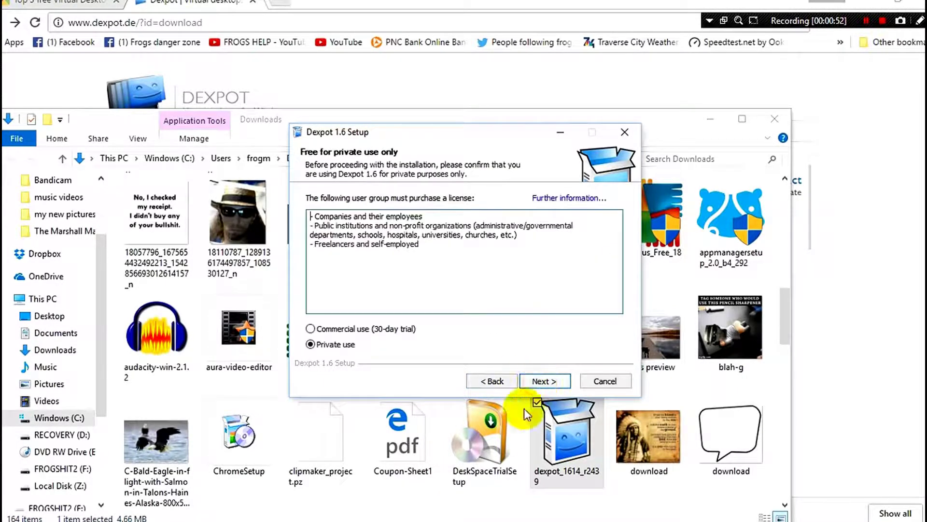
left_click(339, 344)
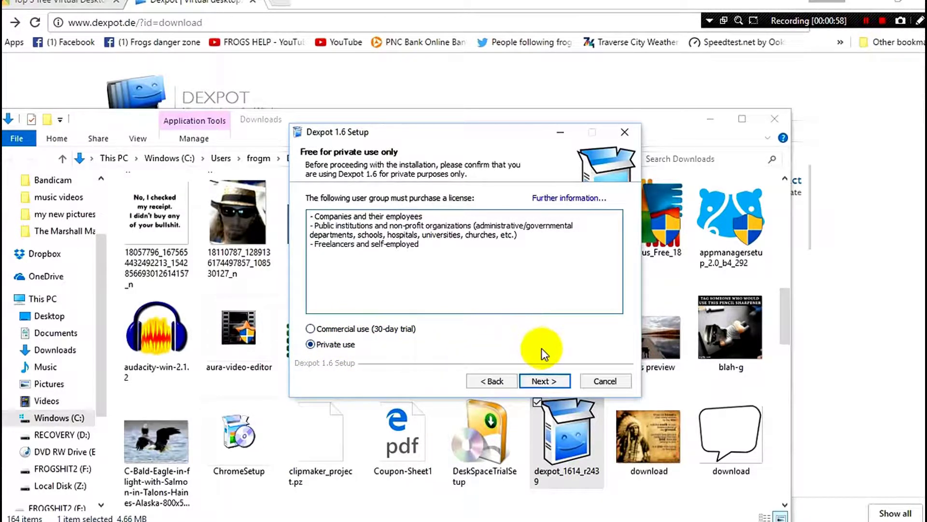
left_click(558, 382)
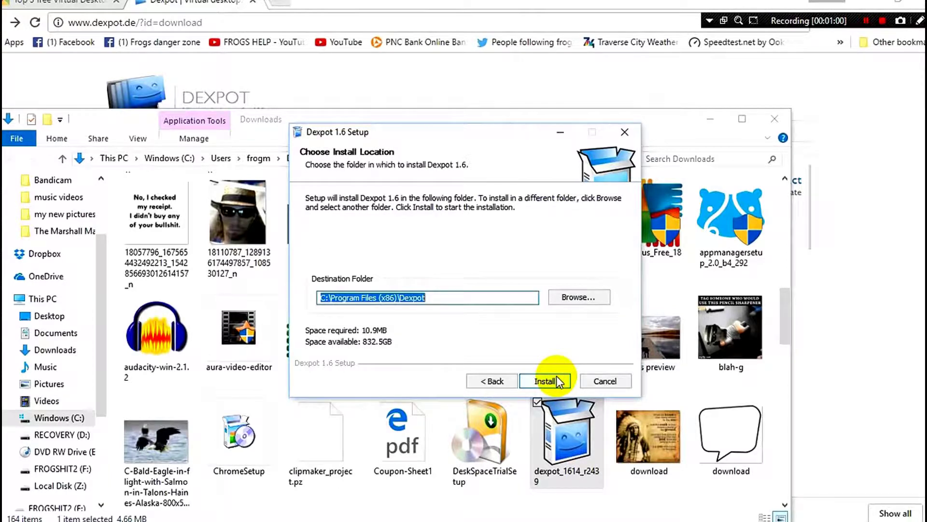
left_click(556, 381)
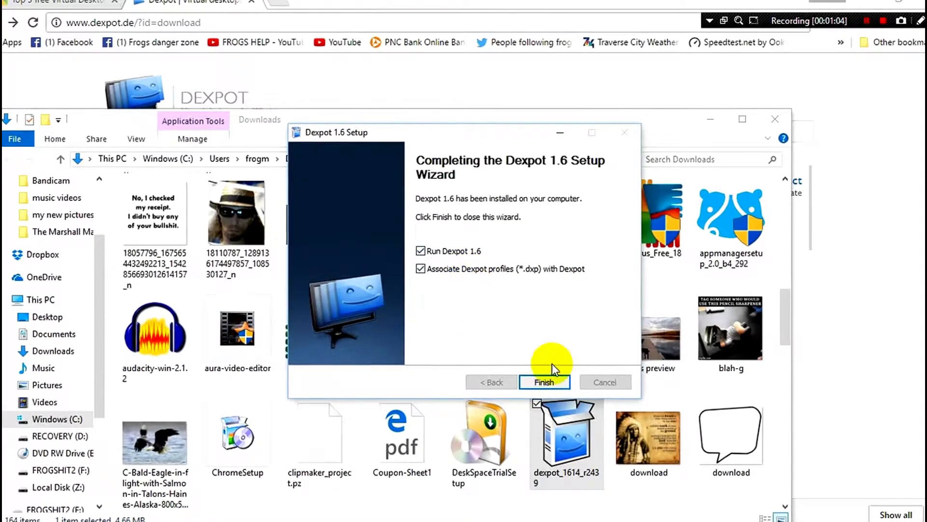
left_click(547, 381)
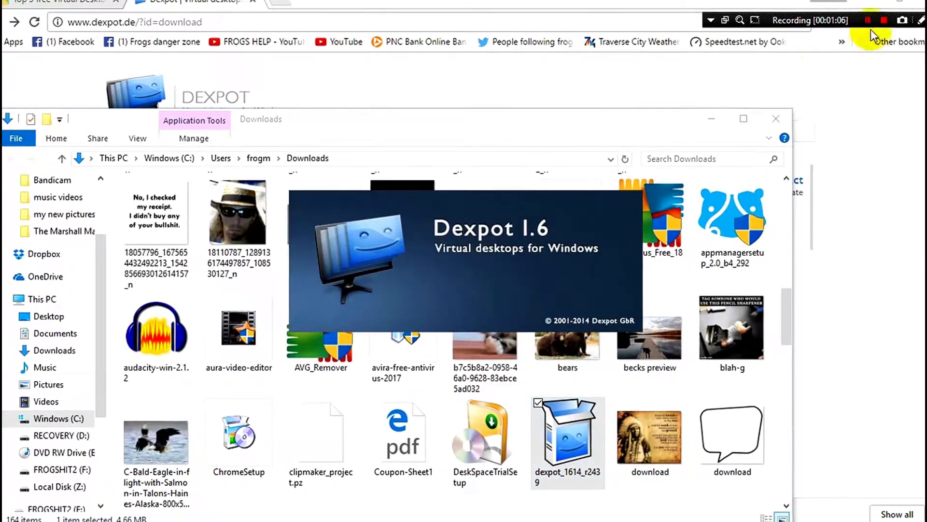
left_click(864, 15)
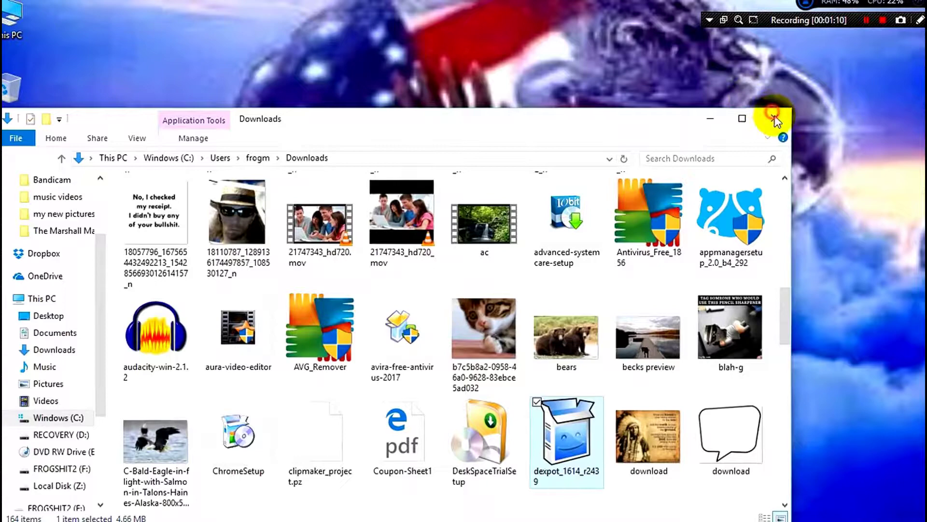
- Close the Downloads window and reveal the hidden tray icons including Dexpot
left_click(775, 117)
mouse_move(756, 516)
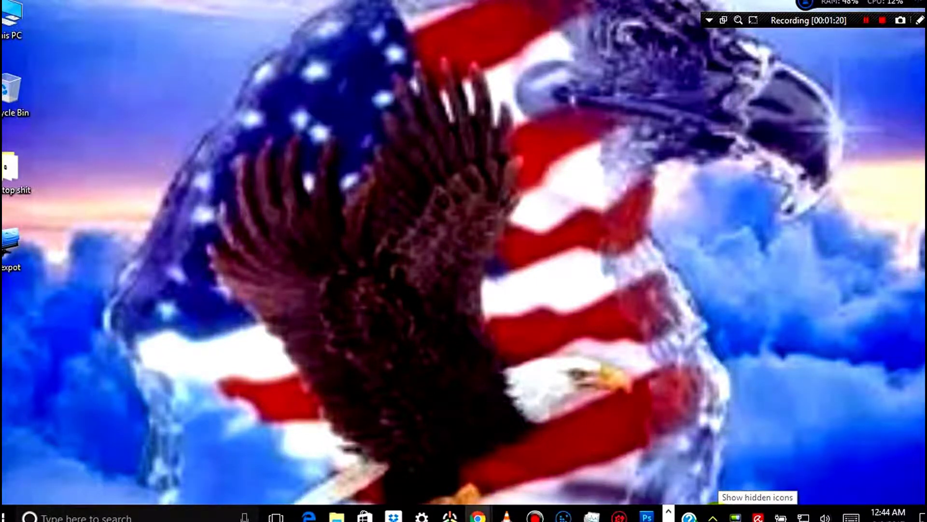
left_click(668, 514)
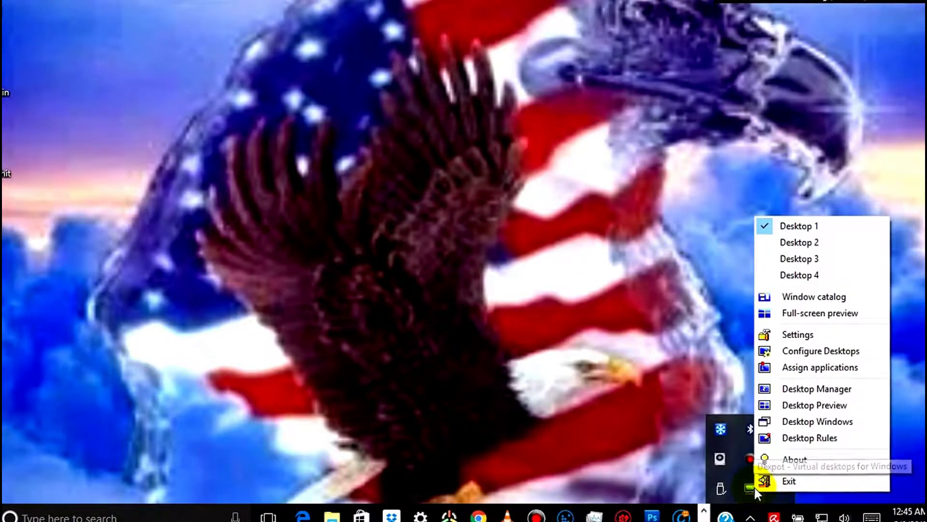
- In Dexpot Settings > General, set the number of desktops to 20 and apply it
left_click(840, 332)
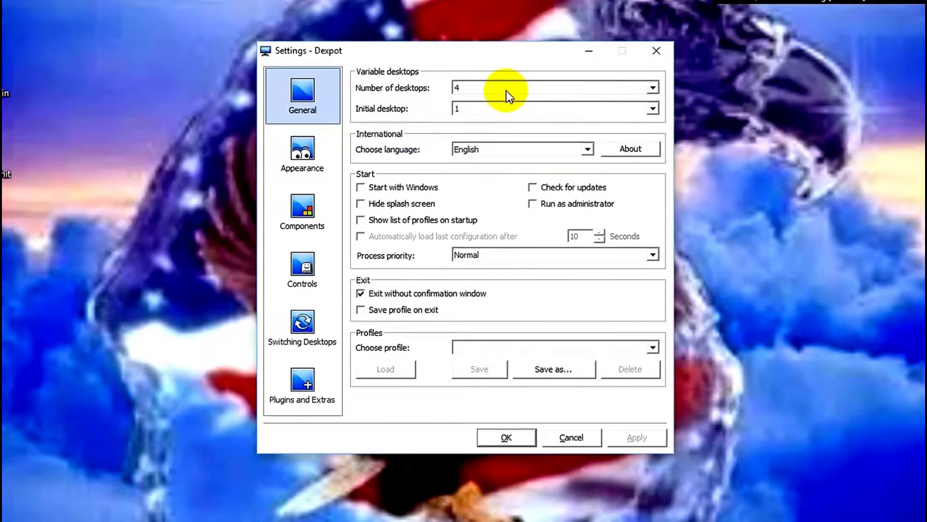
left_click(653, 89)
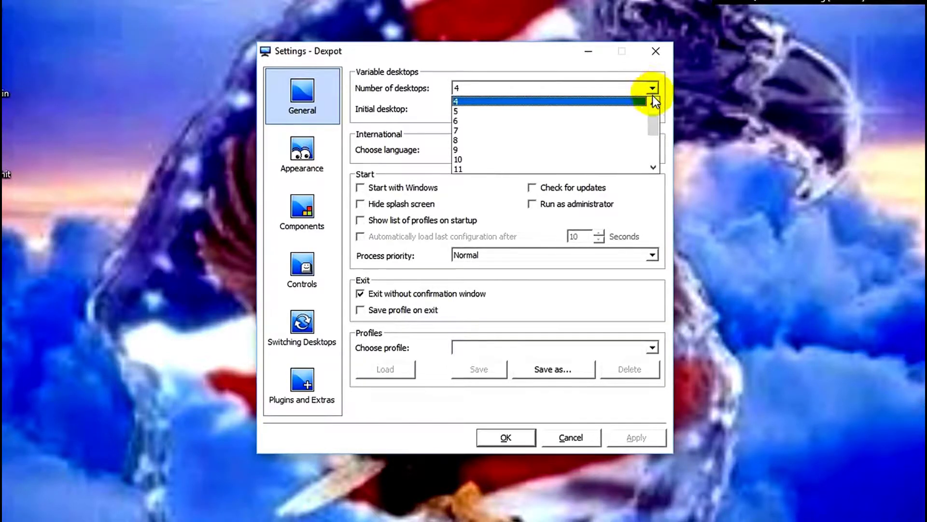
left_click_drag(657, 125, 660, 159)
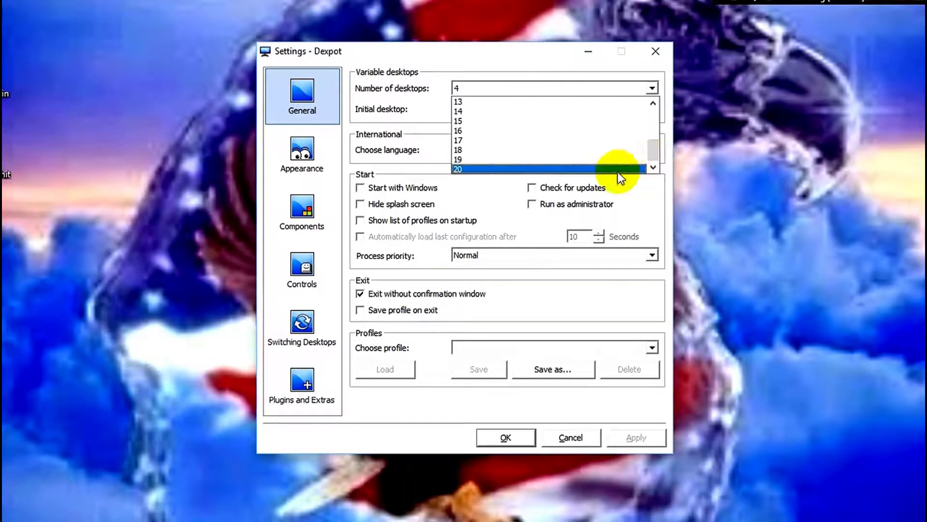
left_click(486, 169)
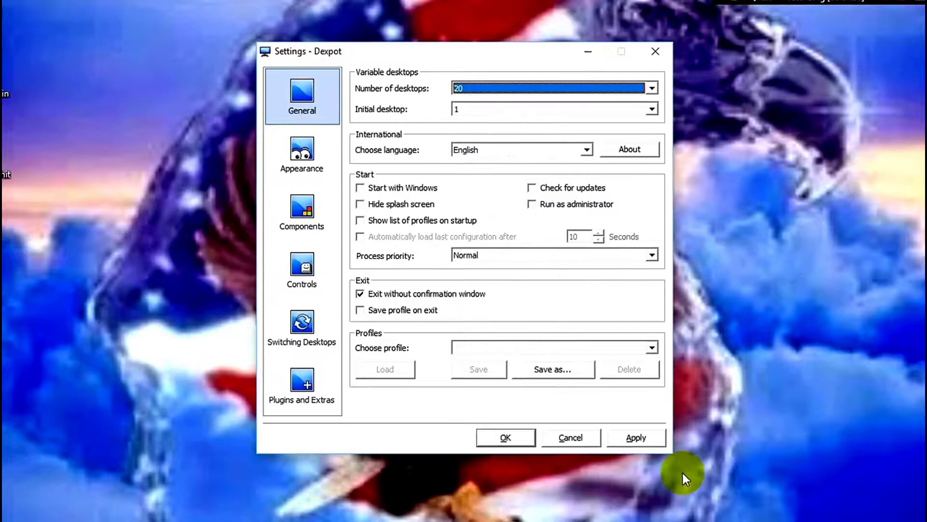
left_click(632, 435)
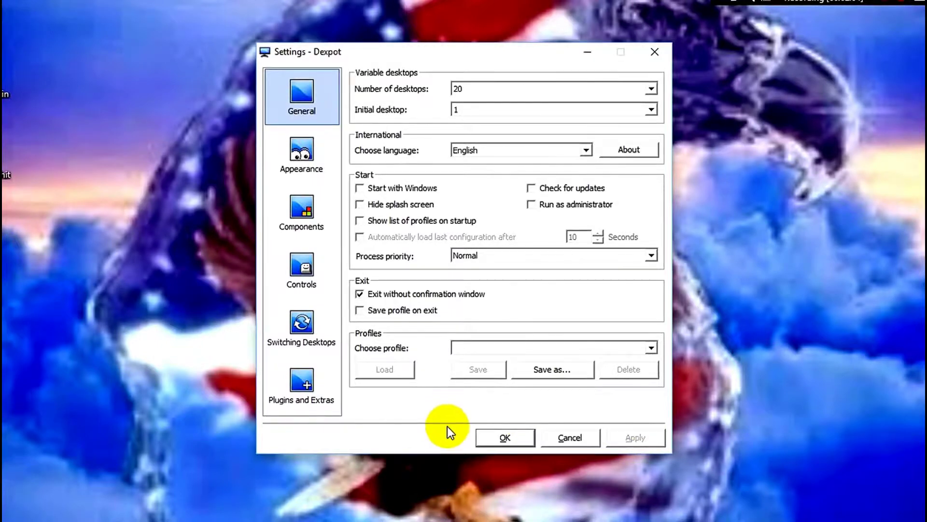
- In Controls > Mouse switch, activate desktop switching at the screen edges
left_click(300, 166)
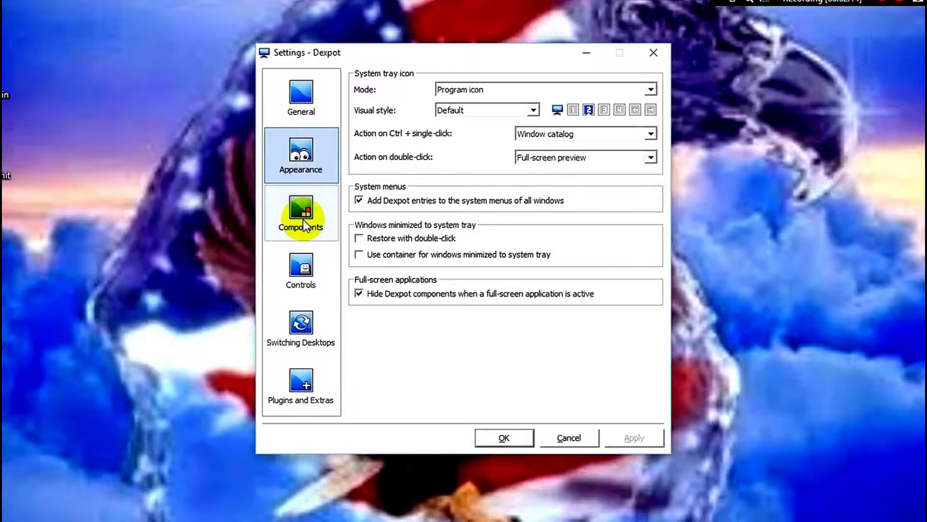
left_click(313, 223)
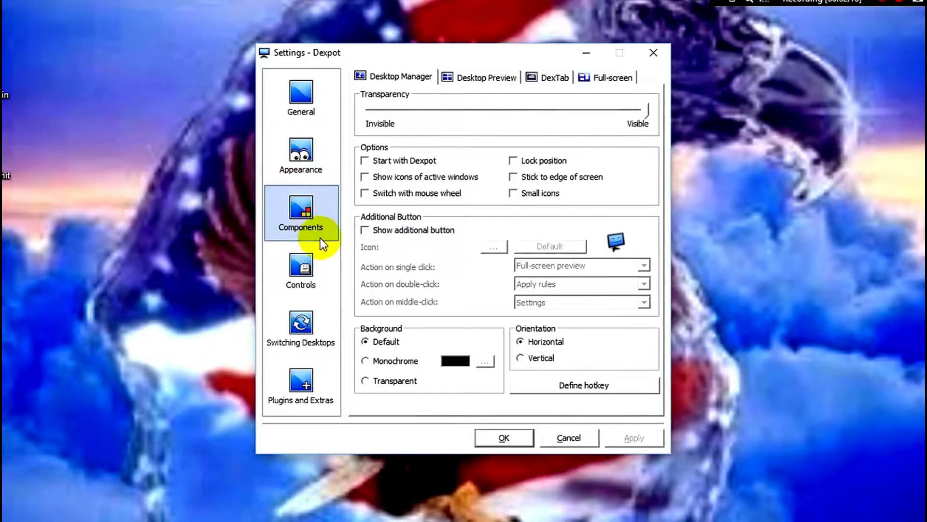
left_click(298, 279)
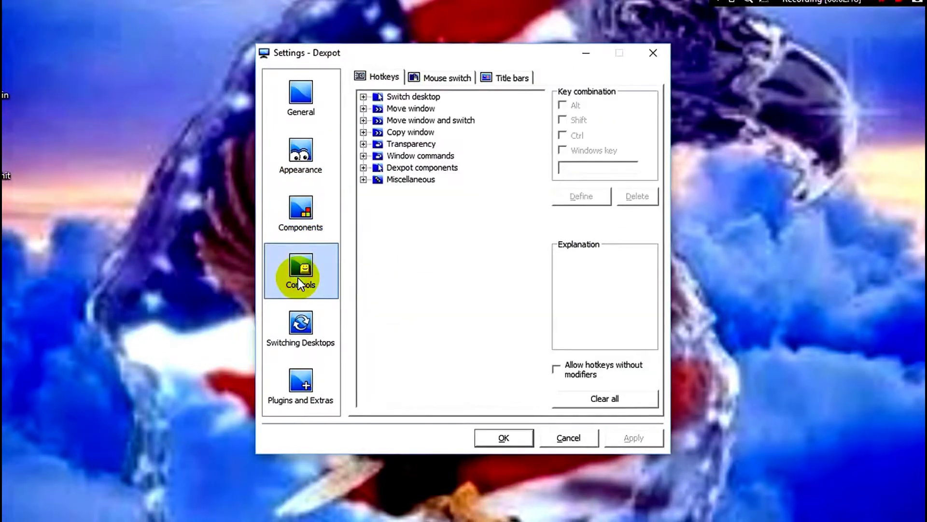
left_click(441, 73)
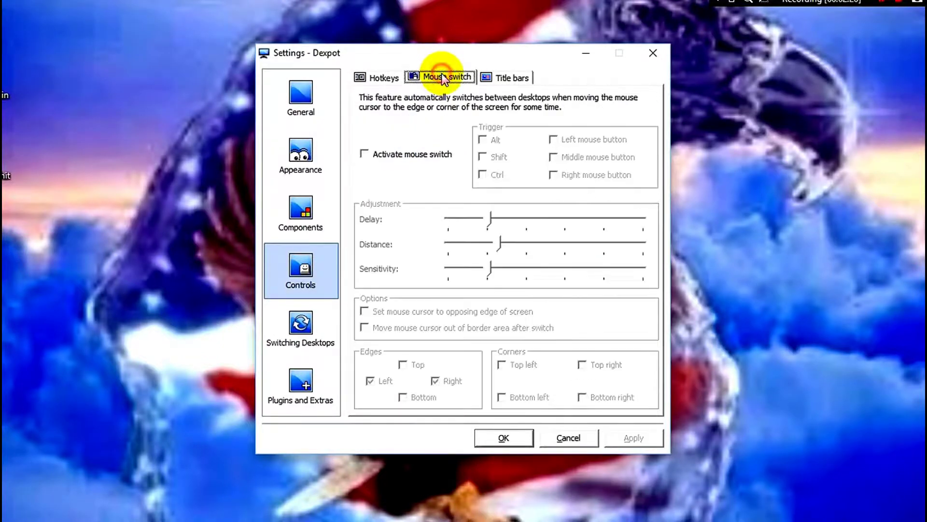
left_click(375, 154)
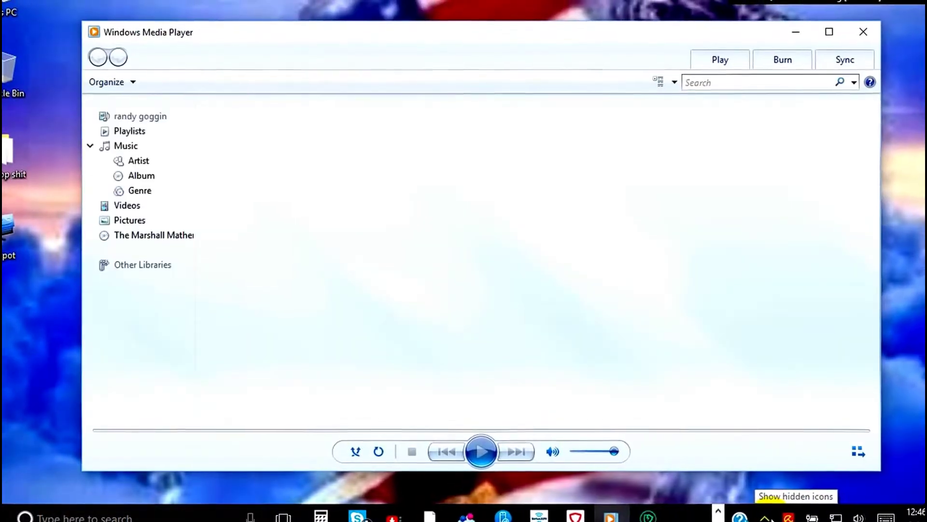
- Reveal the hidden notification icons to reach the Dexpot tray icon
left_click(714, 510)
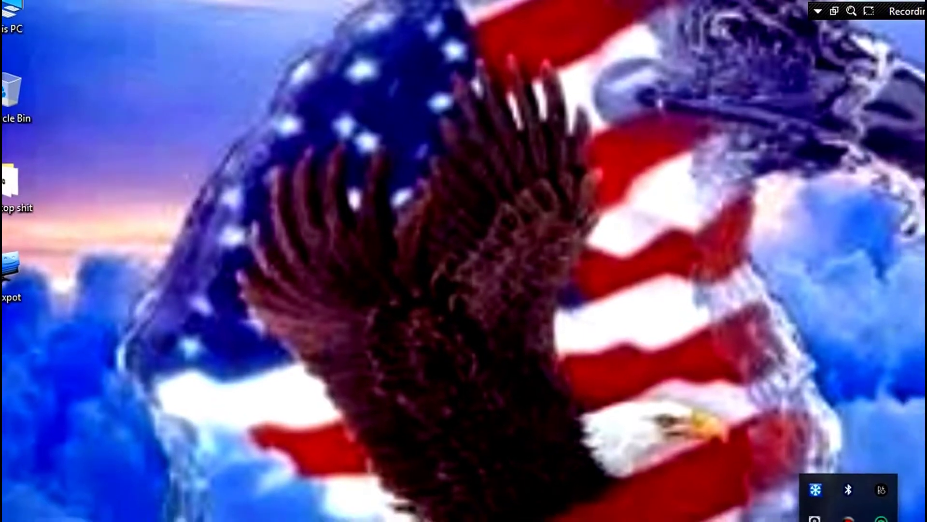
- Switch to Desktop 2 from the Dexpot tray menu, close Windows Media Player there, and reopen the desktop menu
right_click(801, 496)
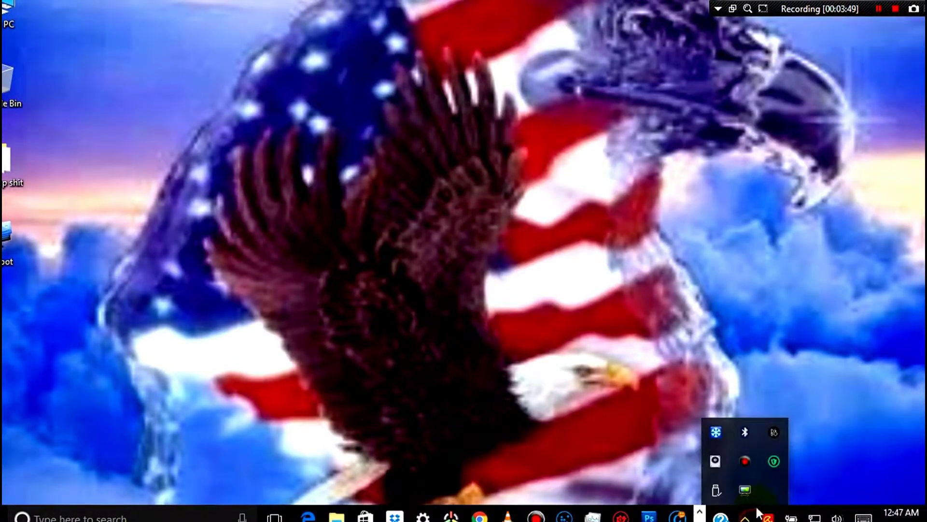
right_click(754, 493)
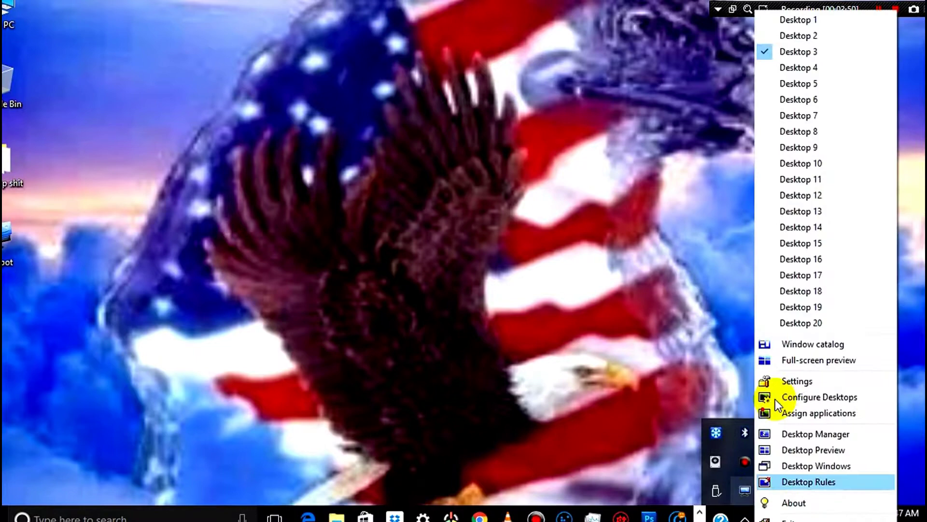
left_click(786, 36)
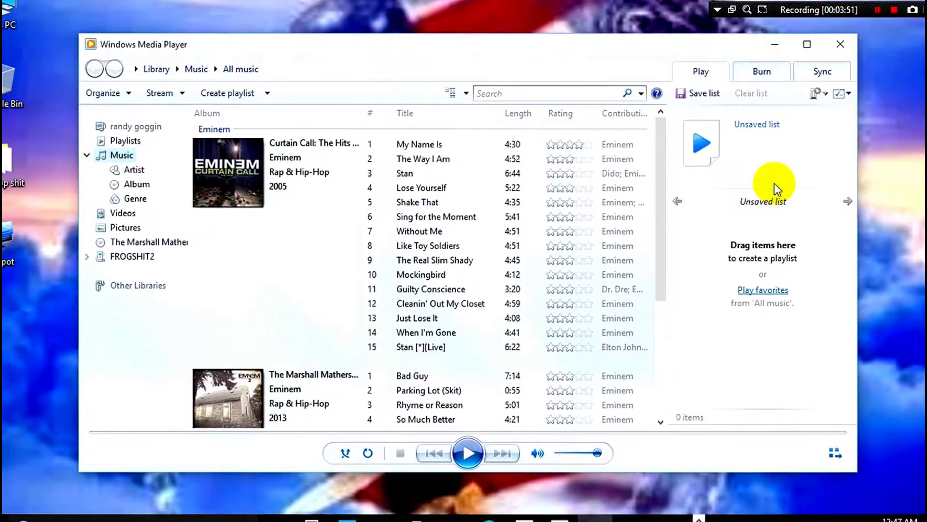
left_click(841, 47)
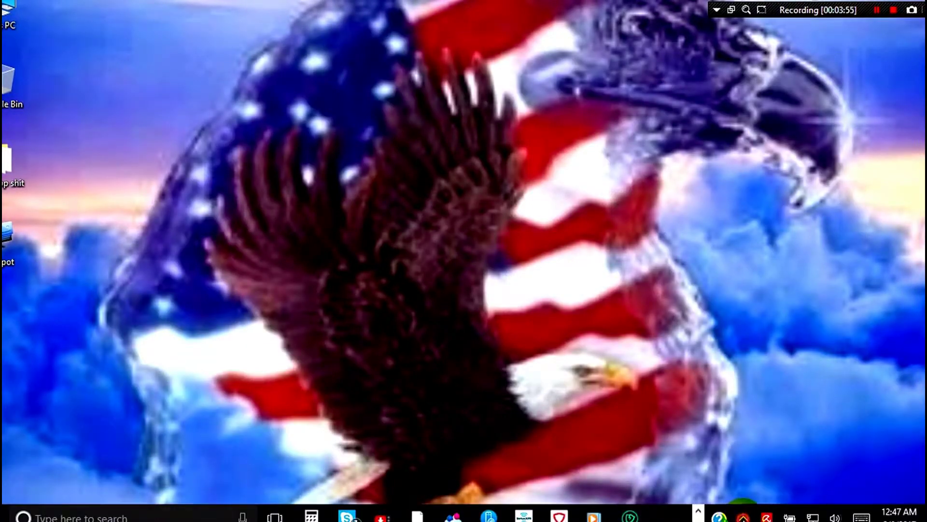
left_click(743, 516)
right_click(750, 494)
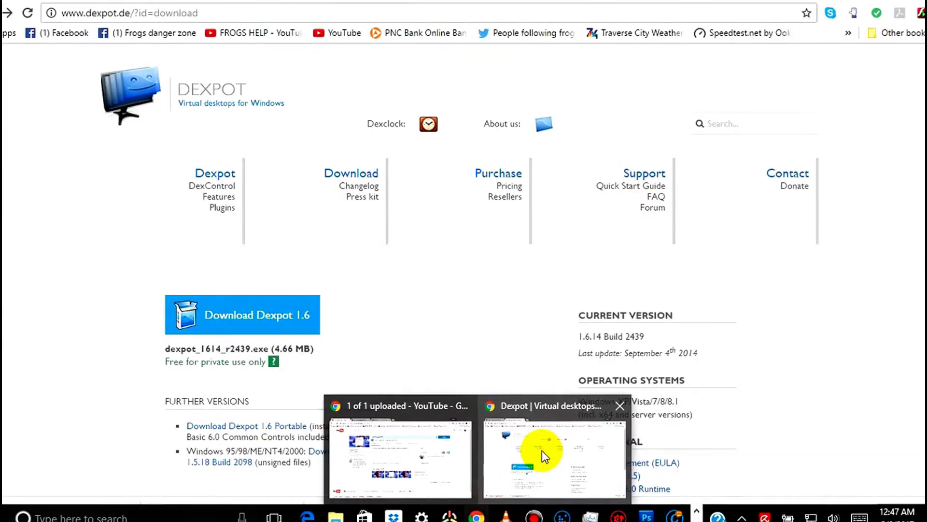
- Bring the dexpot.de download page forward and highlight the installer file name and size
left_click(542, 451)
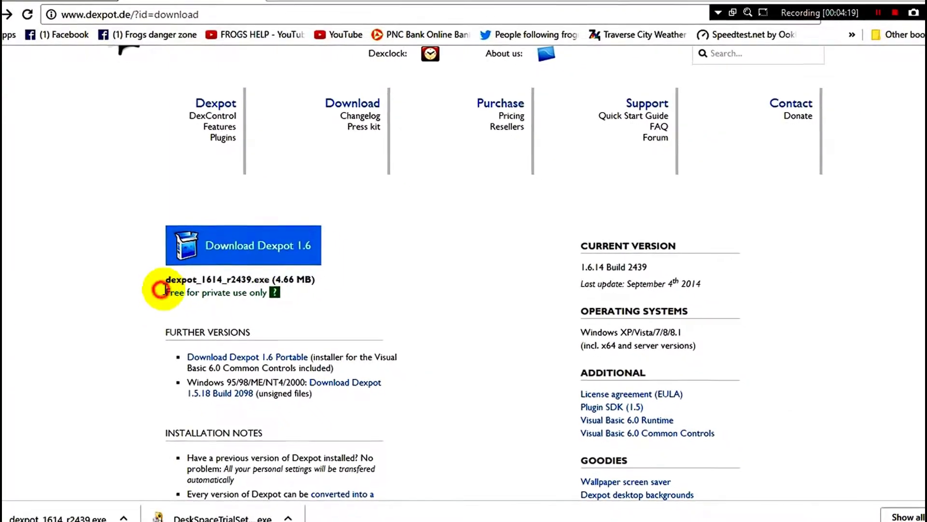
left_click_drag(164, 277, 271, 290)
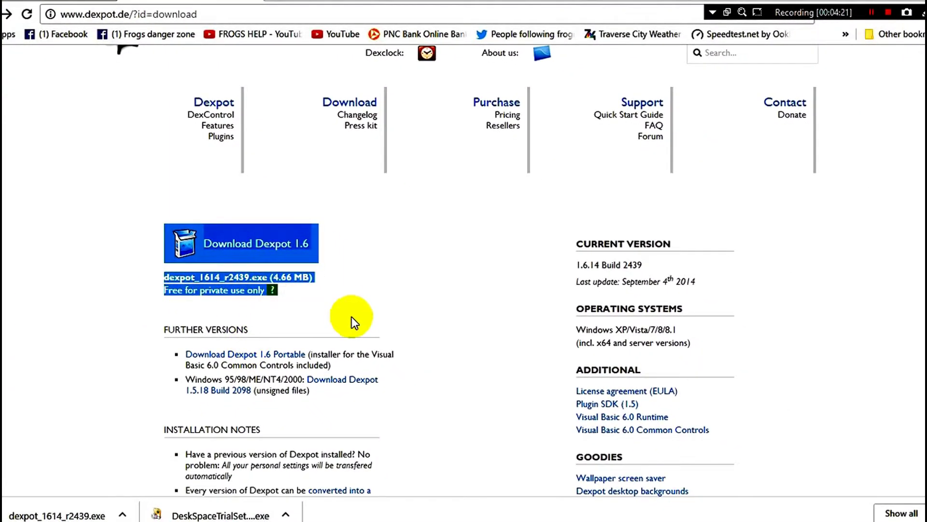